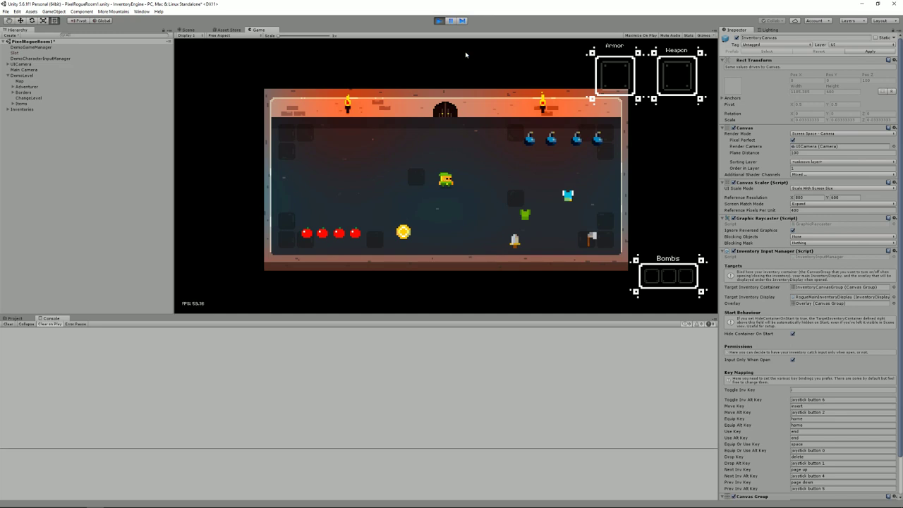
- Walk the character around the first room with the arrow keys
key("Right")
key("Down")
key("Left")
key("Right")
- Switch to the Game view and move the character right, left, up-right and left
left_click(465, 54)
key("Right")
key("Left")
key("Up")
key("Right")
key("Left")
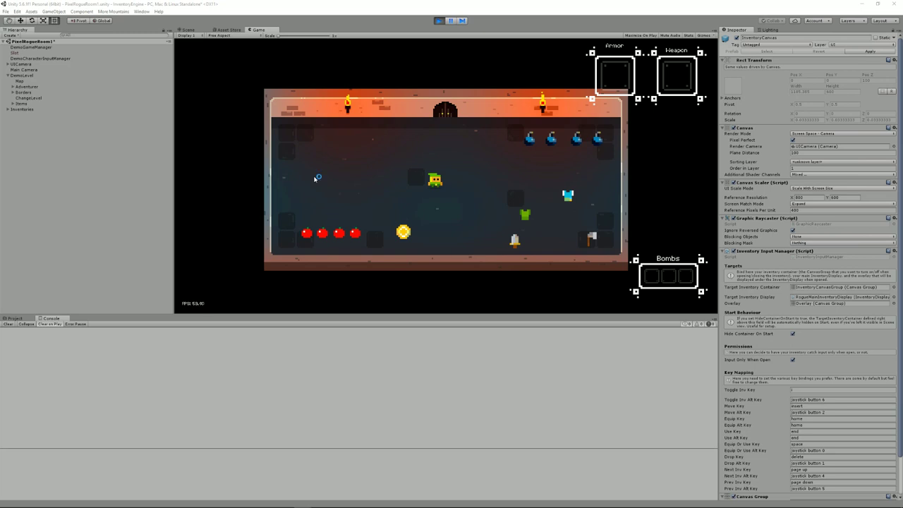
- Focus the running game and walk the player right, then up toward the top door
left_click(260, 32)
key("Right")
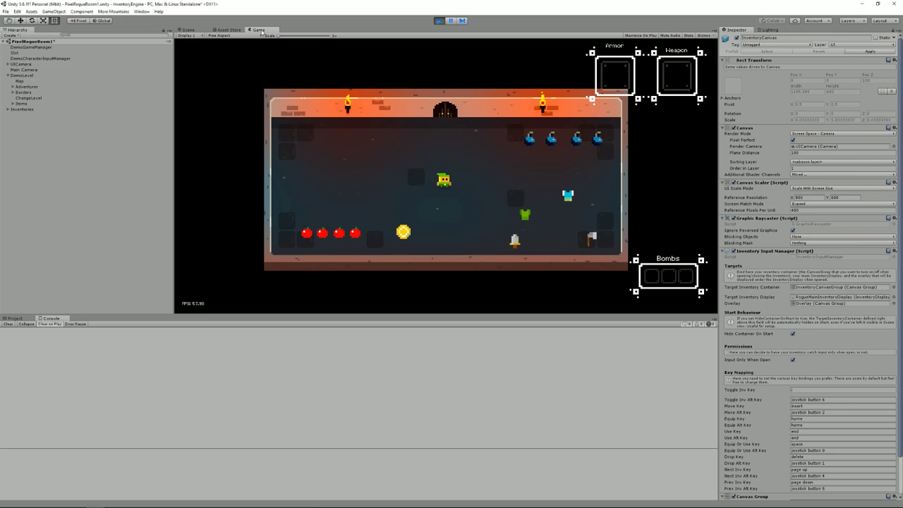
key("Right")
key("Left")
key("Up")
key("Up")
key("Left")
- Walk through the top door into PixelRogueRoom2, then back into PixelRogueRoom1
key("Right")
key("Up")
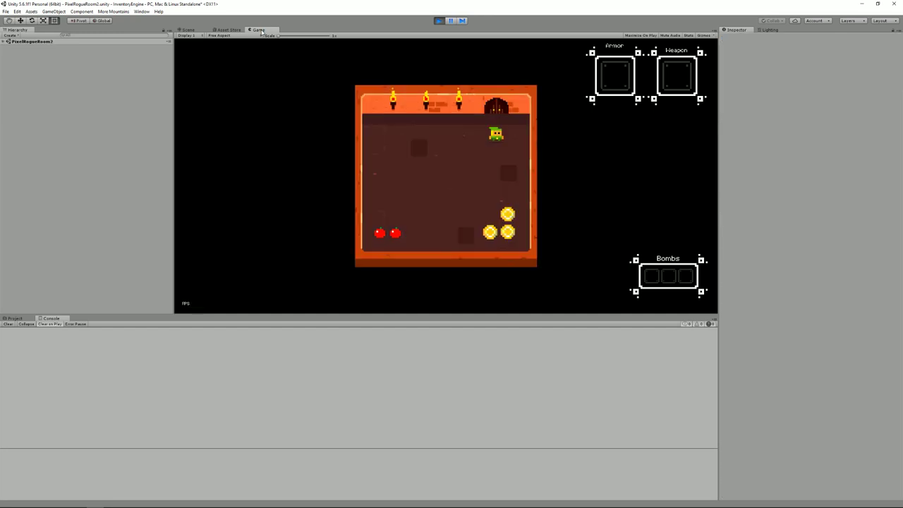
key("Down")
key("Left")
key("Right")
key("Up")
- Move the player down into the first room and over toward the bombs
key("Up")
key("Down")
key("Right")
key("Up")
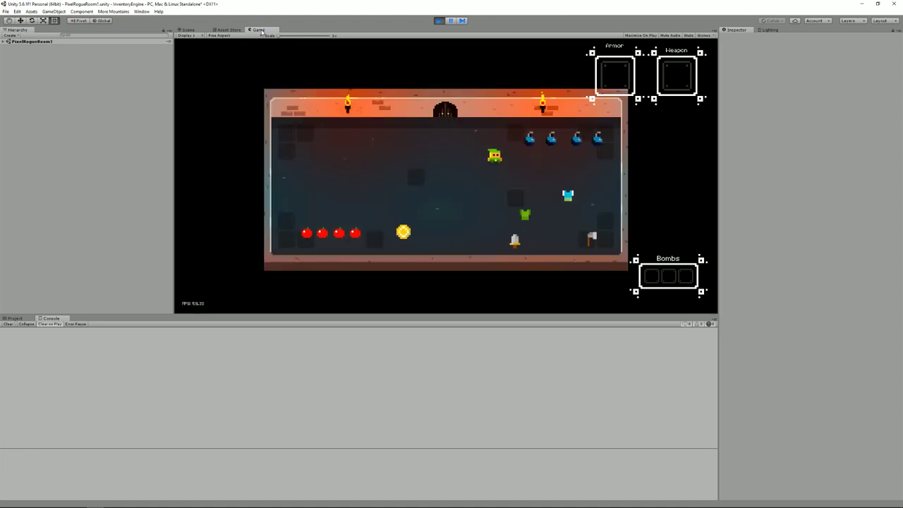
key("Up")
- Walk along the top row to collect a bomb
key("Right")
key("Right")
key("Down")
key("Left")
key("Down")
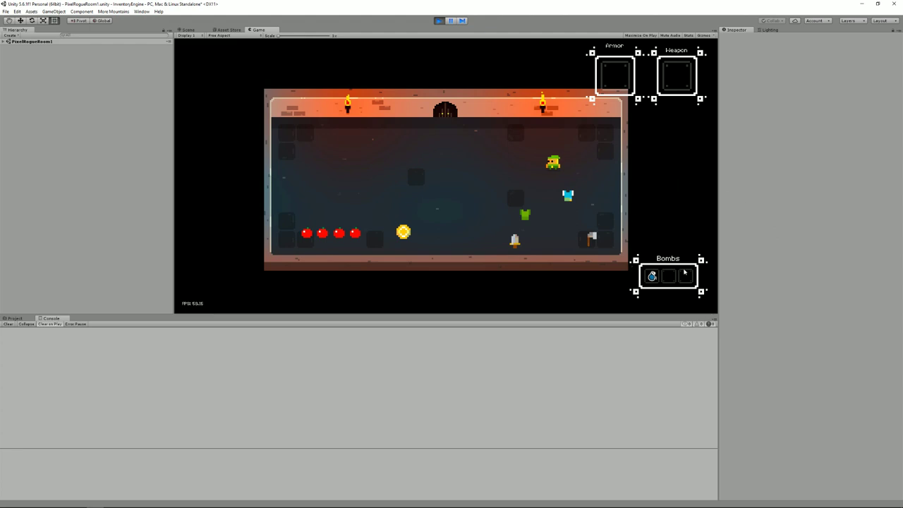
- Pick up the blue armor, axe, sword and green armor, then open the inventory
key("Down")
key("Right")
key("Down")
key("Right")
key("Left")
key("Up")
key("Left")
key("i")
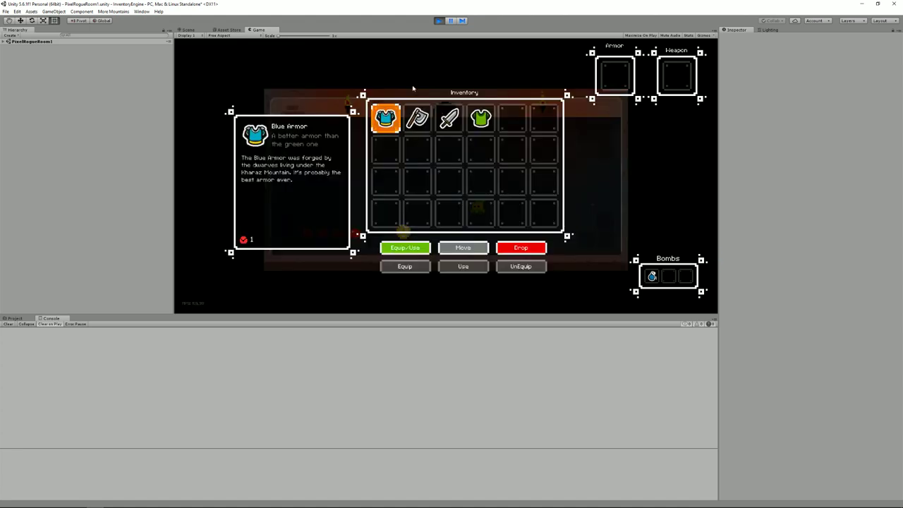
- Close the inventory, collect the gold coin and apples, and return toward the room center
key("i")
key("i")
key("i")
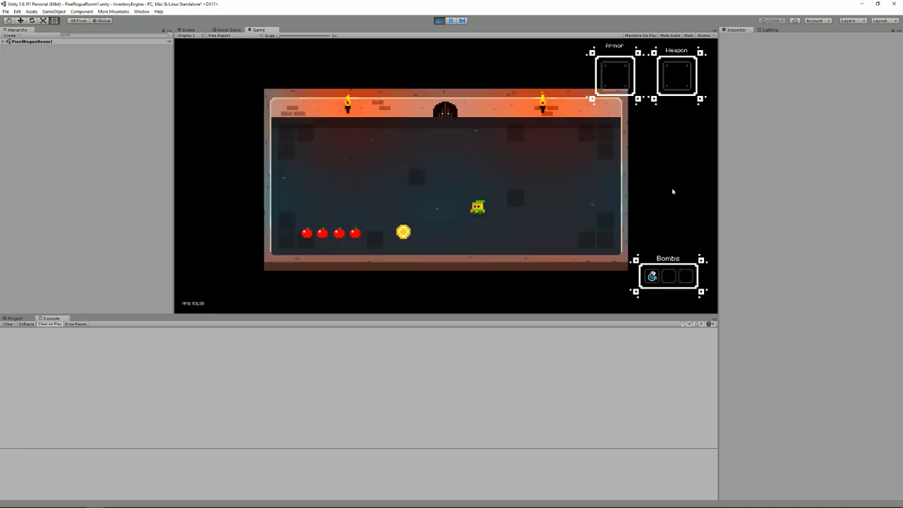
key("Left")
key("Down")
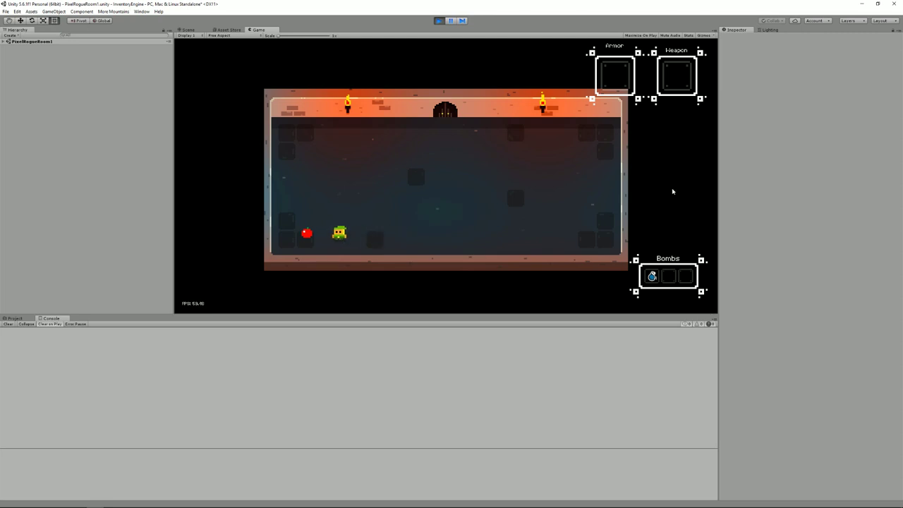
key("Up")
key("Right")
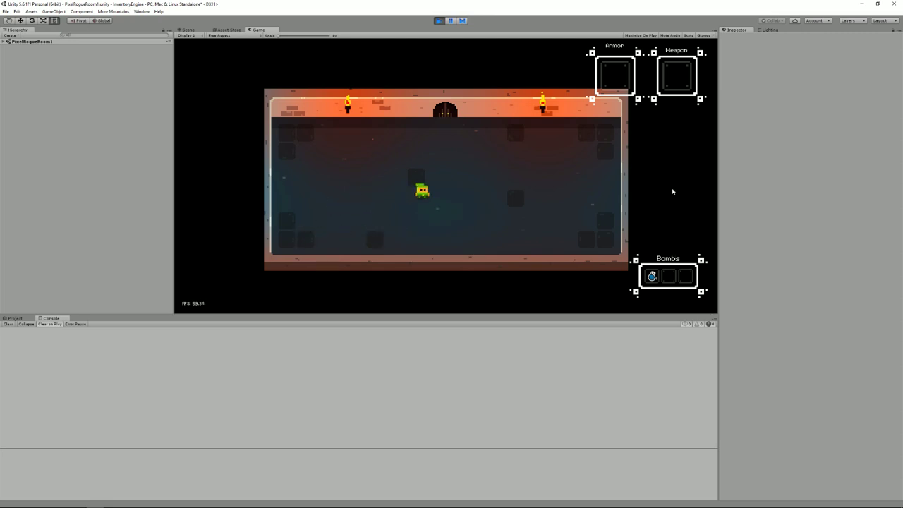
- Open the inventory and view the Axe, Blue Armor, Coin and Apple details
key("i")
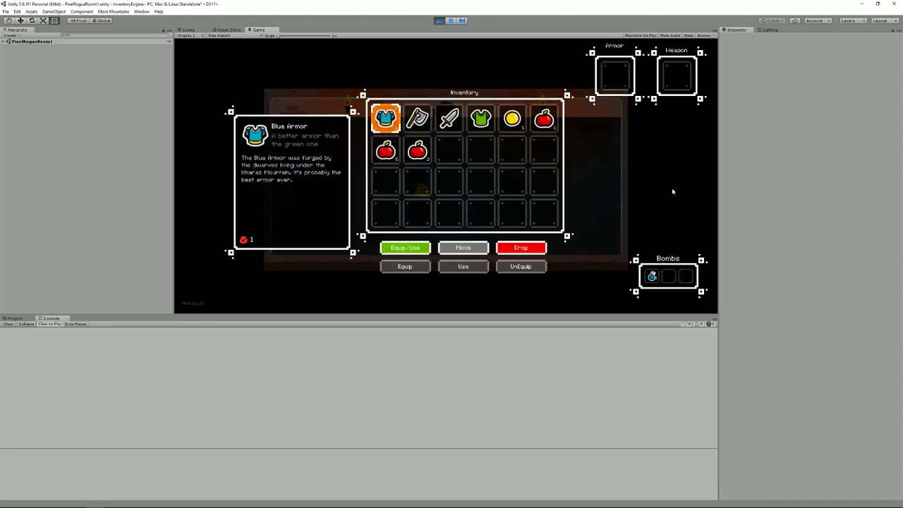
key("Right")
key("Left")
key("Right")
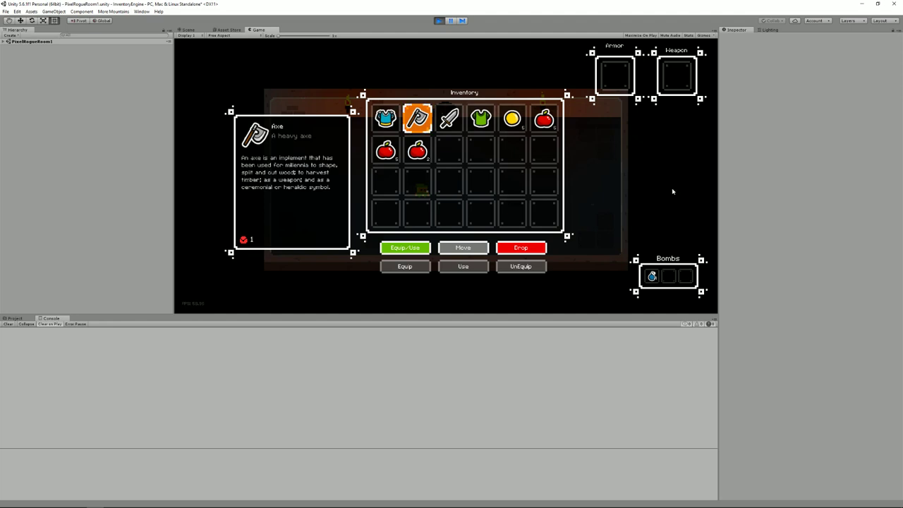
key("Left")
key("Right")
key("Right")
key("Right")
key("Right")
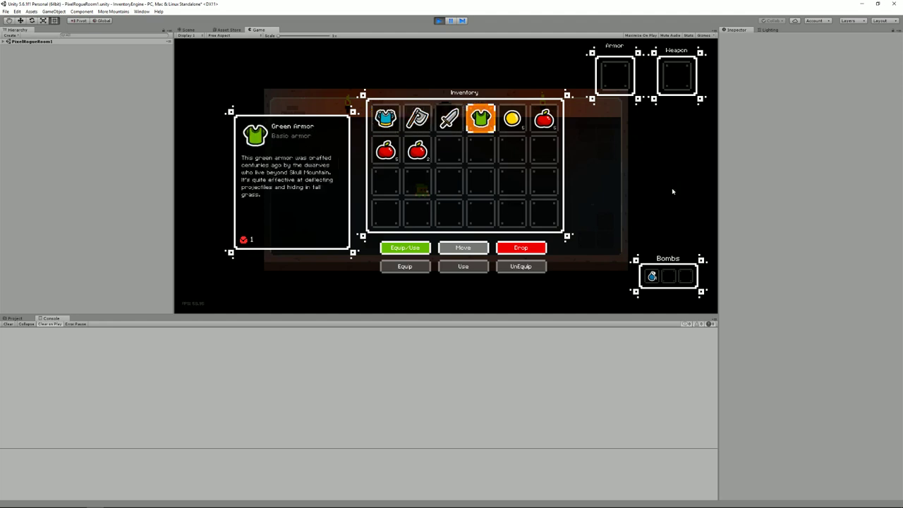
key("Right")
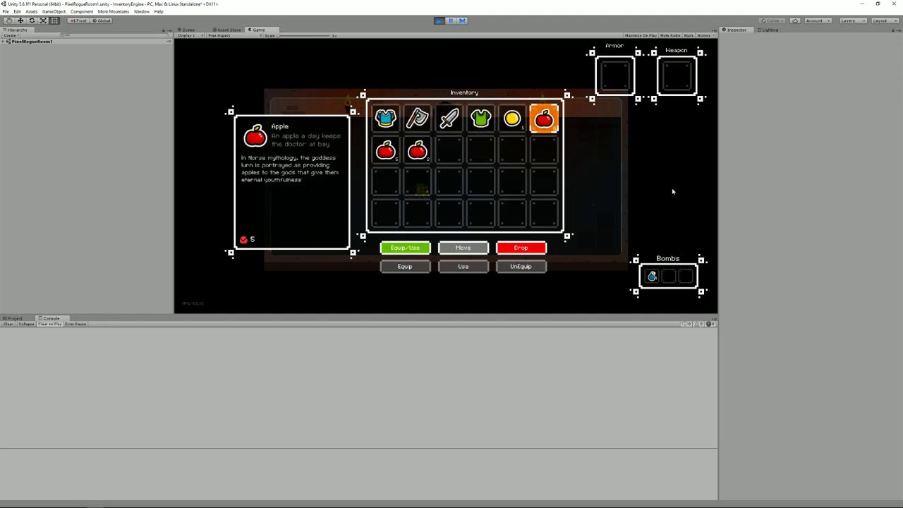
key("Down")
key("Left")
key("Left")
- Check the Sword, Green Armor and Apple slots and the empty second row, then close the inventory
key("Left")
key("Up")
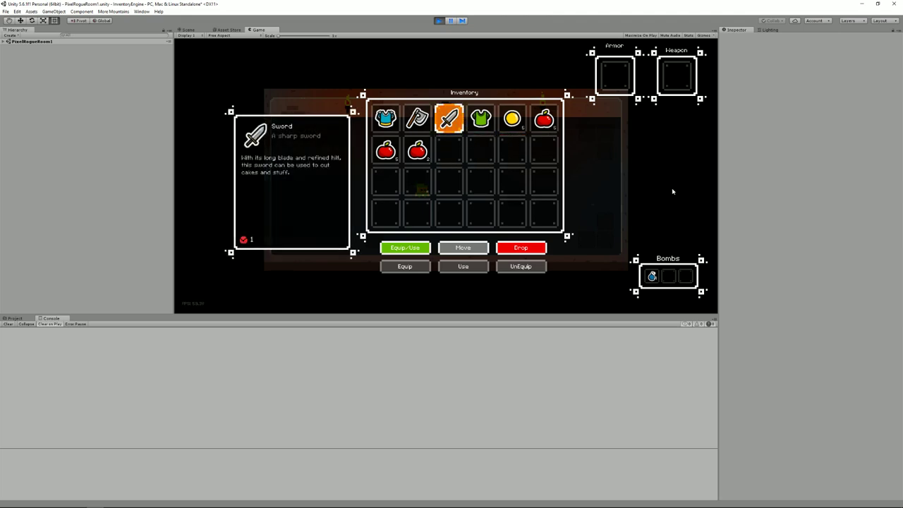
key("Right")
key("Left")
key("Right")
key("Right")
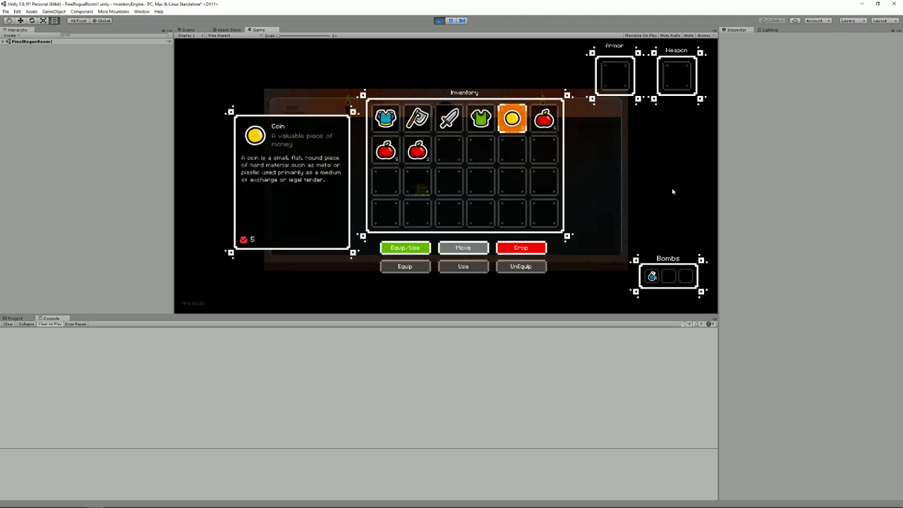
key("Right")
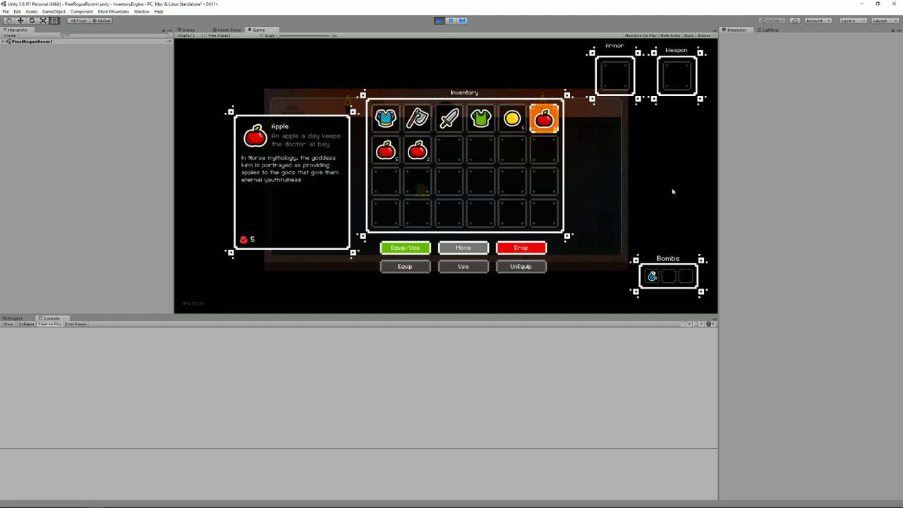
key("Down")
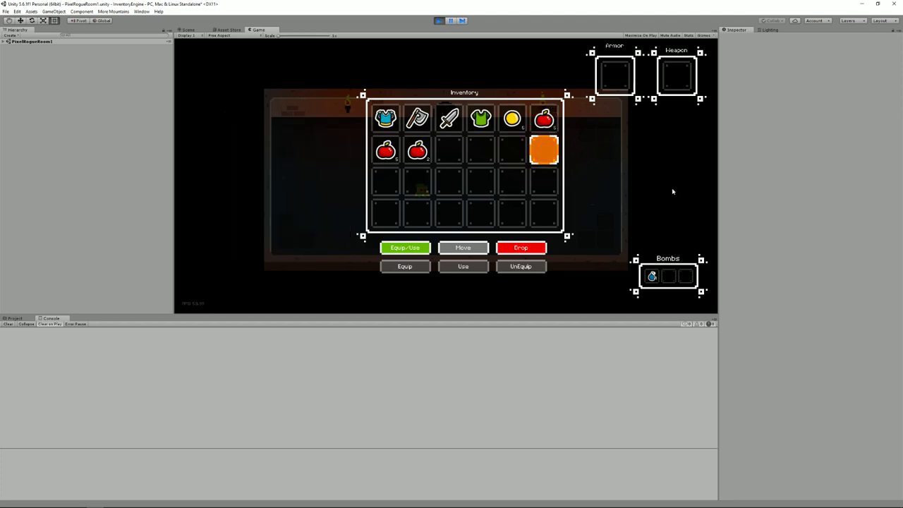
key("Left")
key("Left")
key("Left")
key("Up")
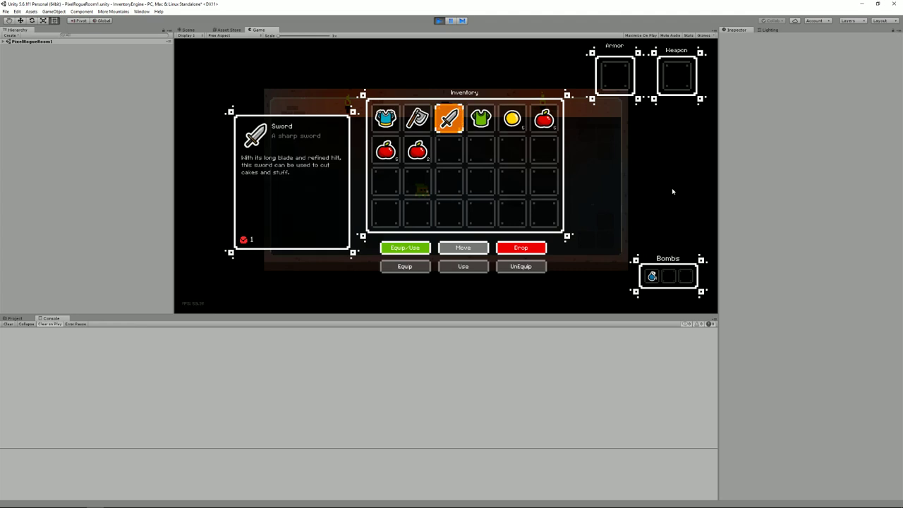
key("i")
- Walk right, reopen the inventory to recheck the Axe, apples and Blue Armor, then close it
key("Right")
key("i")
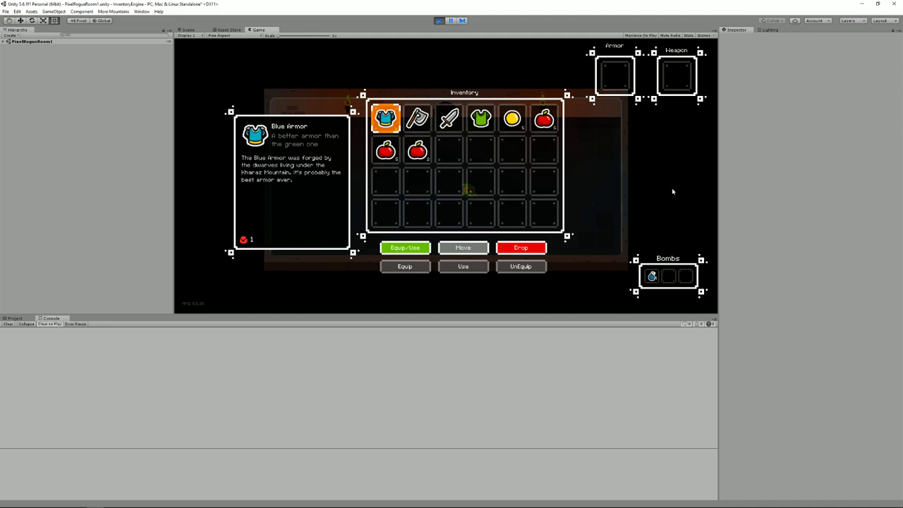
key("Right")
key("Down")
key("Left")
key("Up")
key("i")
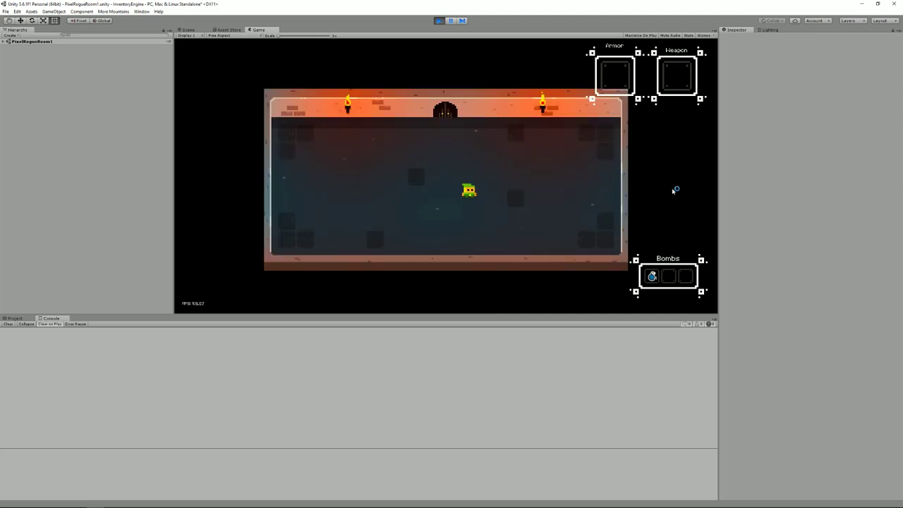
- Equip the Blue Armor and the Axe from the inventory
key("i")
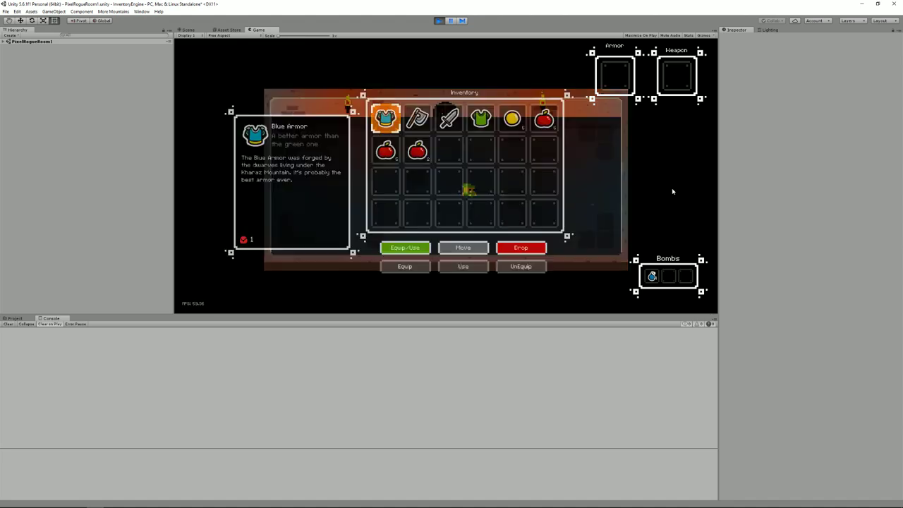
key("space")
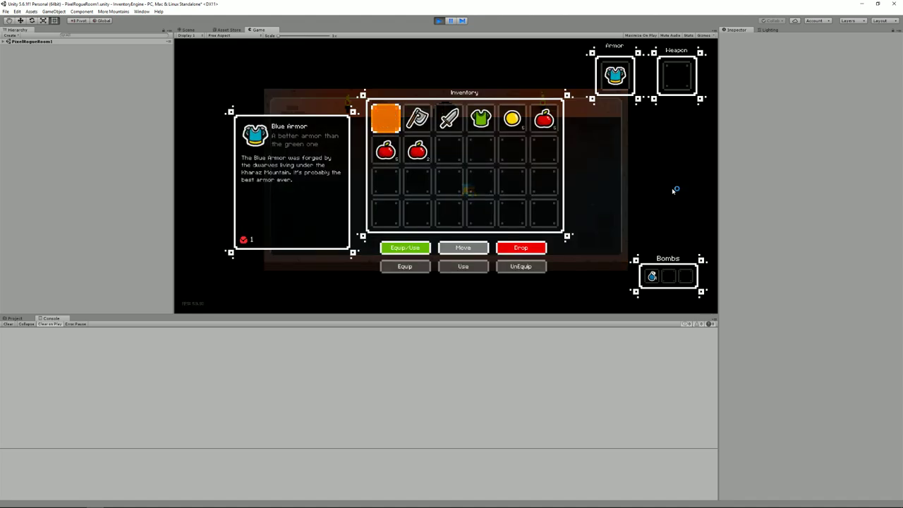
key("Right")
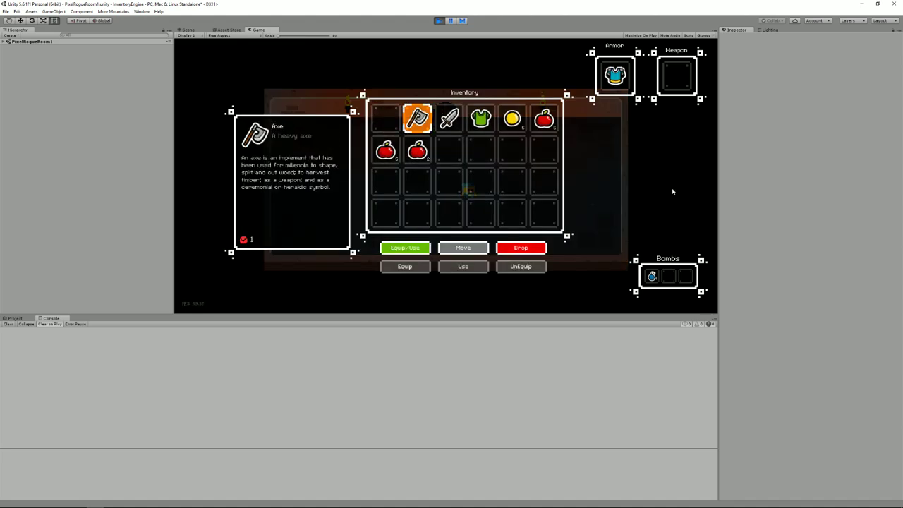
key("space")
key("i")
- Walk the equipped character around the room
key("Right")
key("Left")
key("Down")
key("Up")
key("Right")
- Swap in the Sword and Green Armor for the Axe and Blue Armor, then close the inventory
key("i")
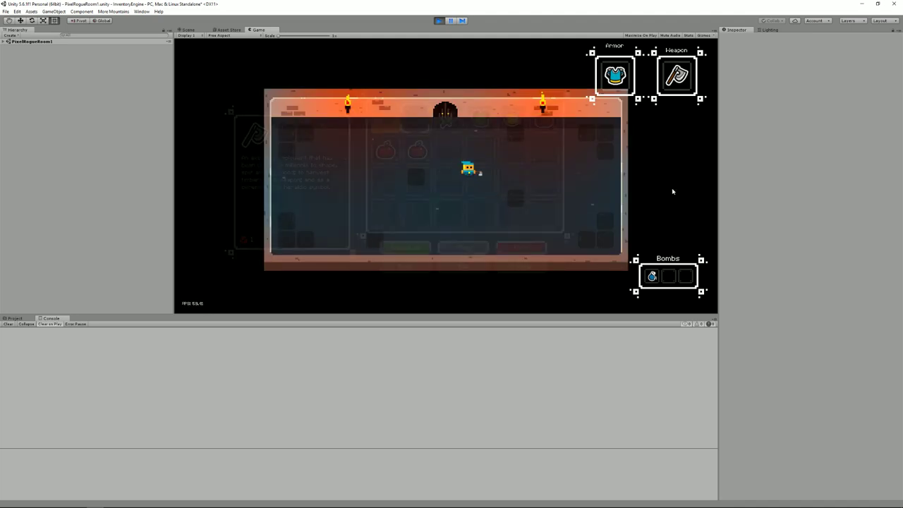
key("Right")
key("Right")
key("space")
key("Right")
key("space")
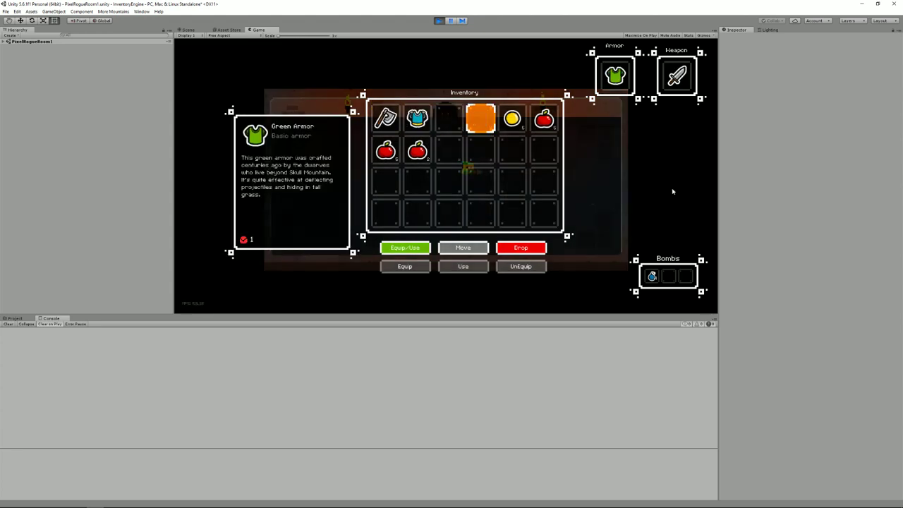
key("i")
key("Down")
key("Left")
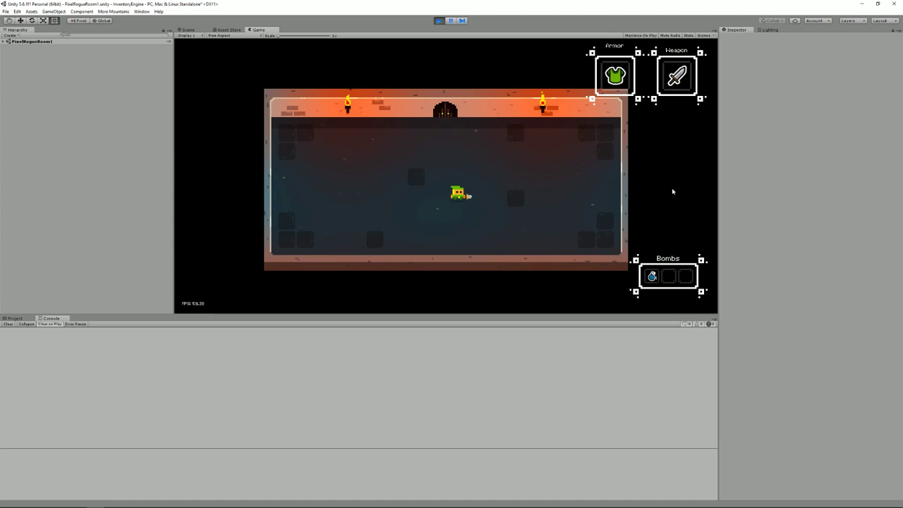
- Open the inventory and select the apple stack
key("Left")
key("i")
key("Right")
key("Right")
key("Down")
key("Down")
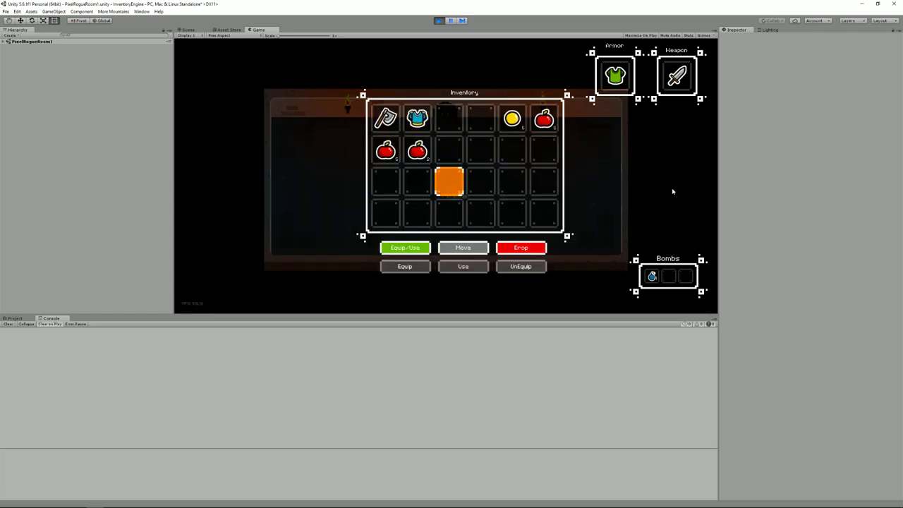
key("Up")
key("Left")
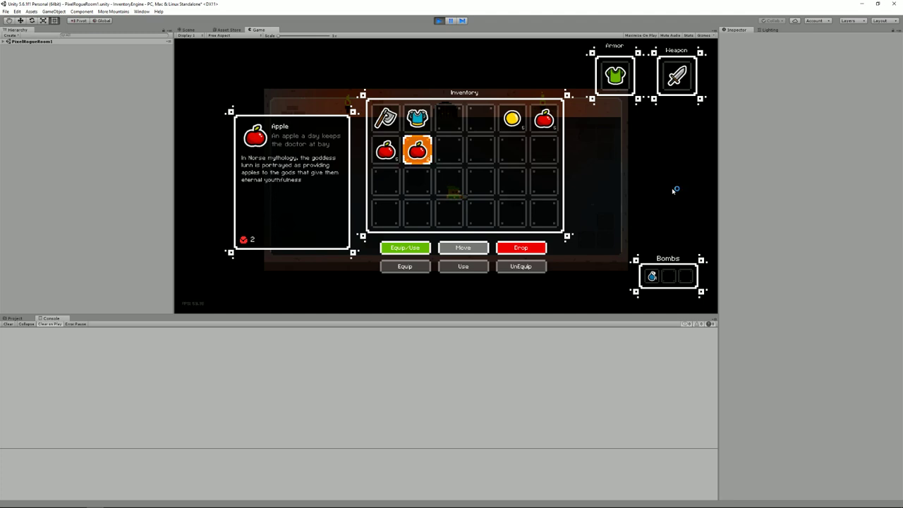
- Eat two apples, each raising health by 5, and close the inventory
key("space")
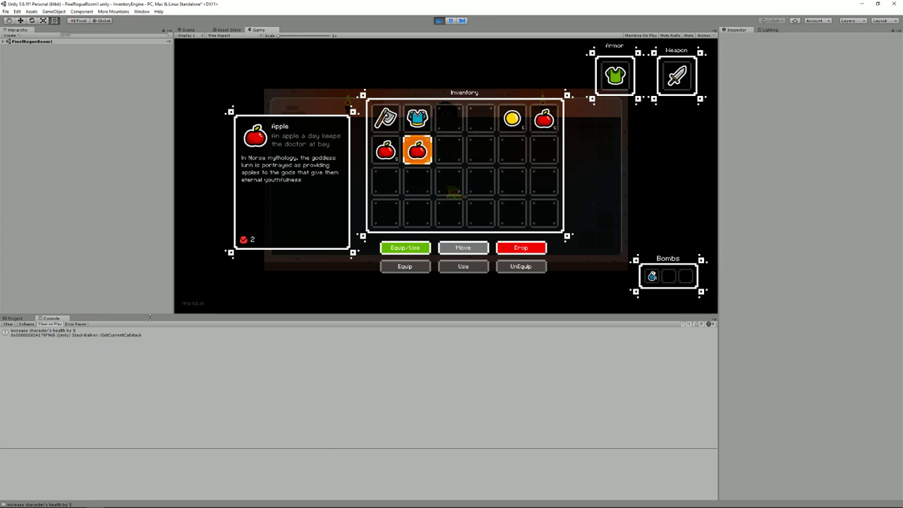
left_click(460, 189)
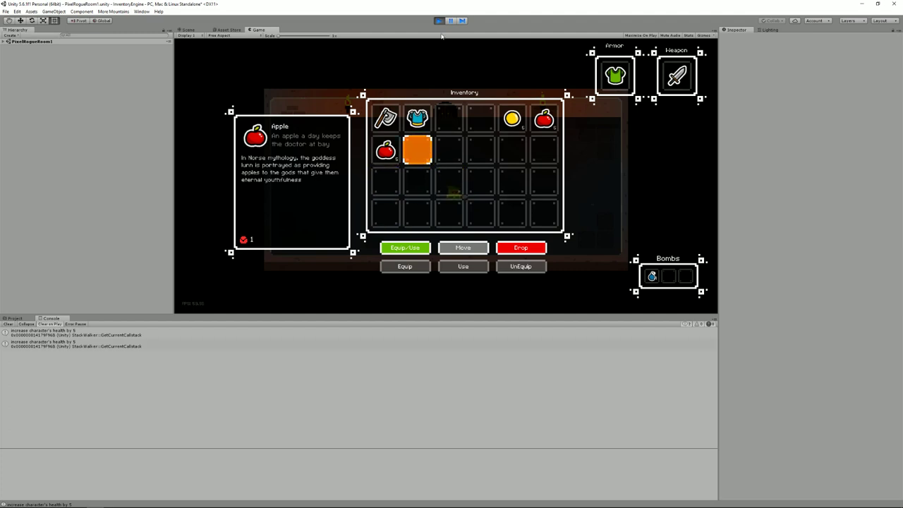
key("i")
- Walk the character left, right and up the room
key("Left")
key("Right")
key("Up")
key("Left")
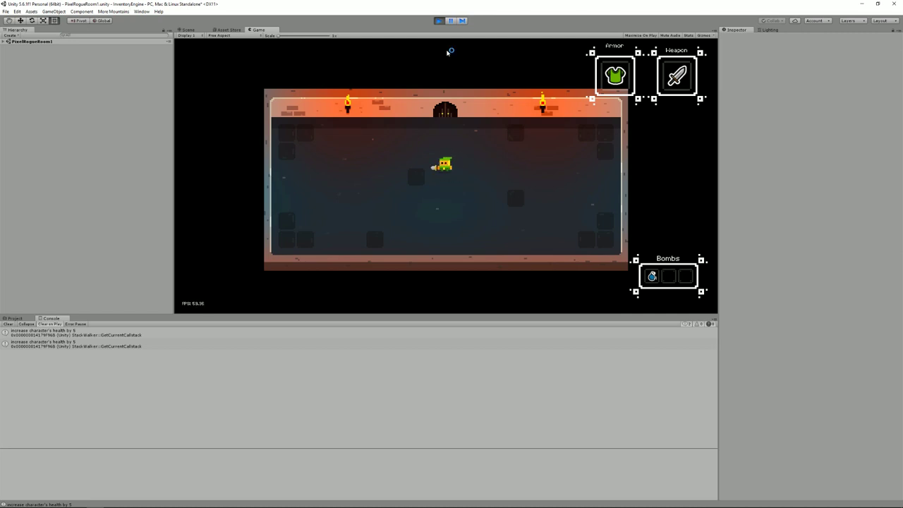
- Walk through the top door into Room2 and check the inventory there
key("Up")
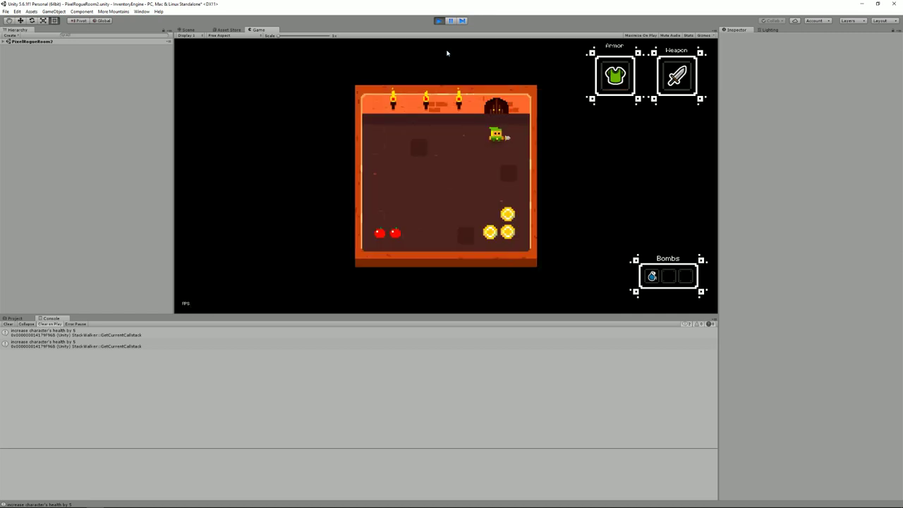
key("i")
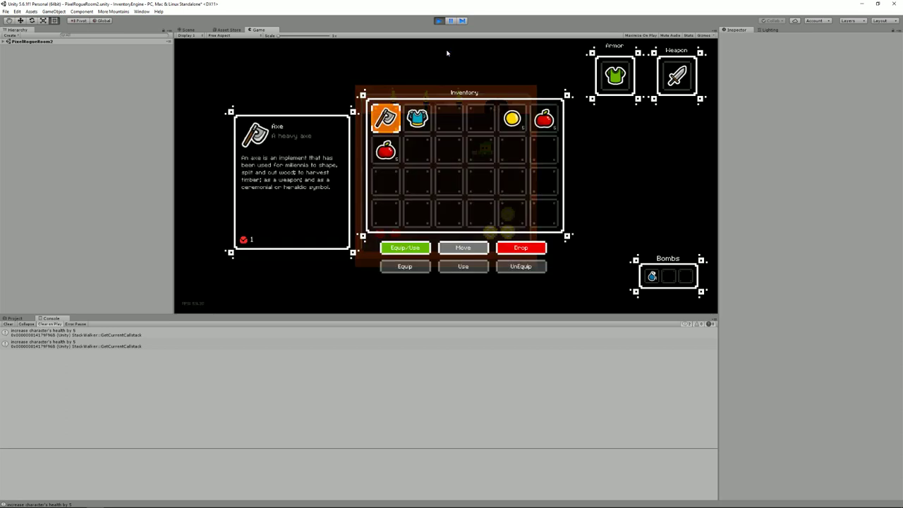
key("i")
key("Left")
key("i")
key("i")
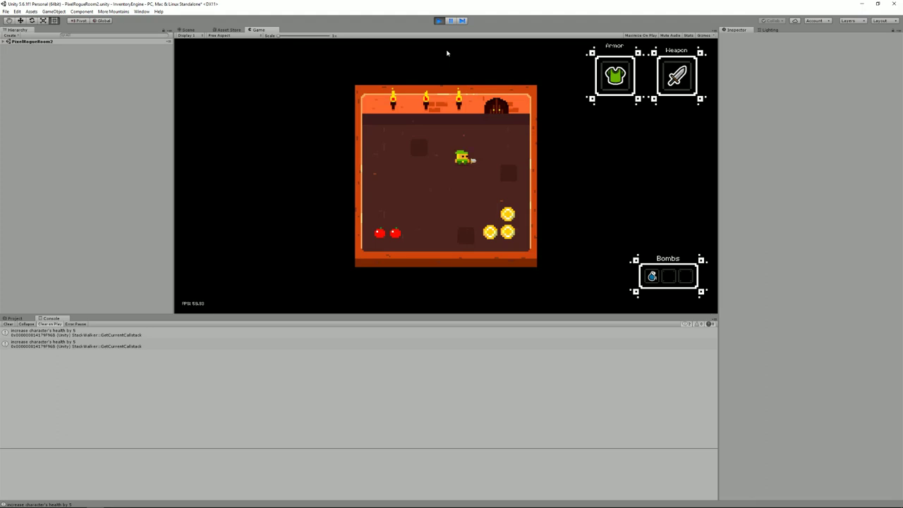
- Collect Room2's coins and apples
key("Right")
key("Down")
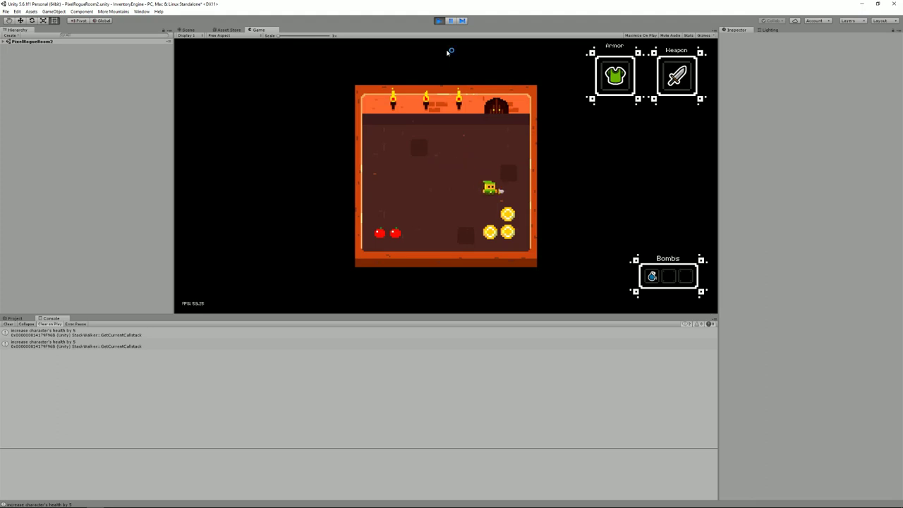
key("Down")
key("Left")
key("Right")
- Return through the top door to Room1 and open the inventory showing the new items
key("Up")
key("Up")
key("Right")
key("Right")
key("Down")
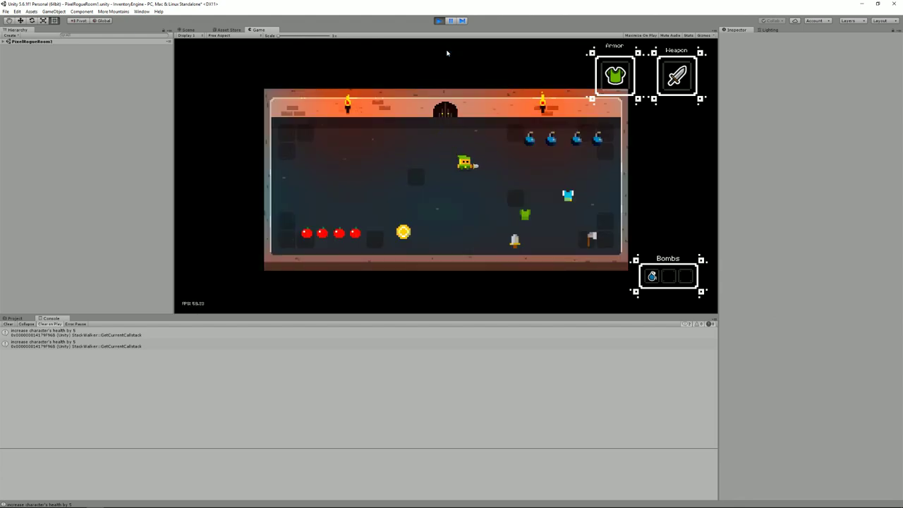
key("i")
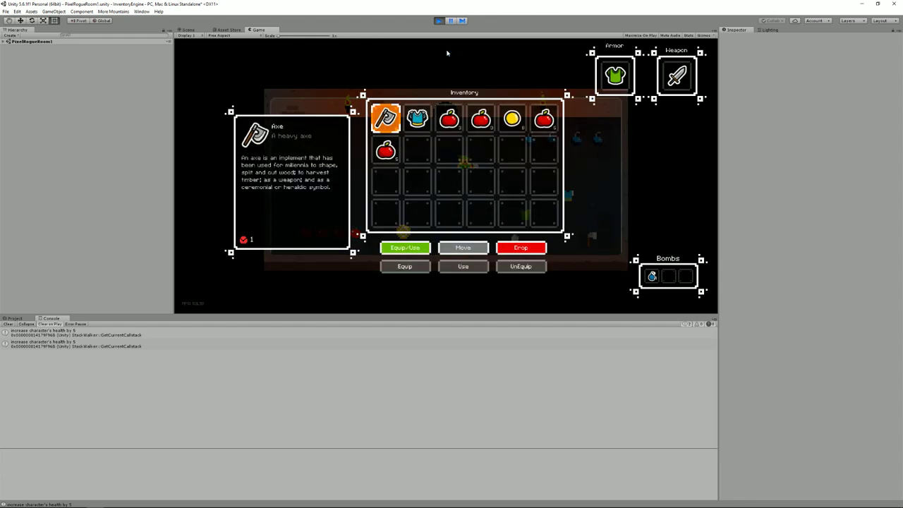